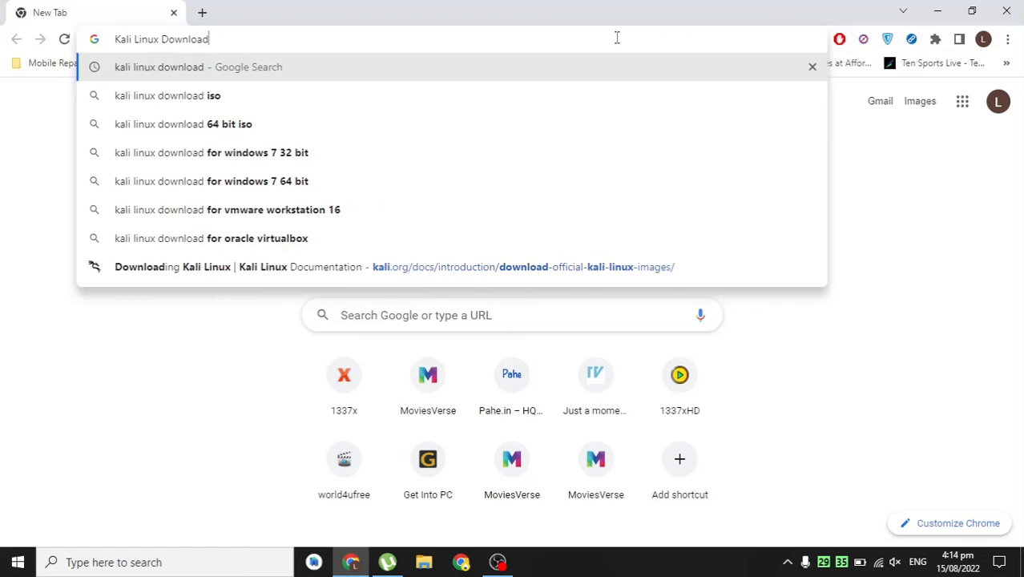
# Search Google for Kali Linux Download and open the Virtual Machines section of the Get Kali page.
pyautogui.press('Return')
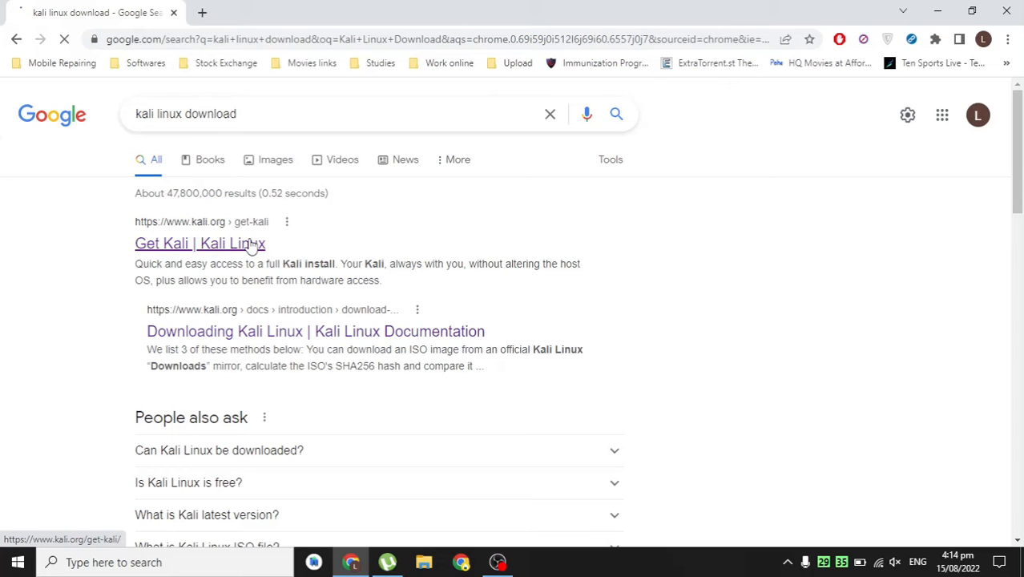
pyautogui.click(252, 245)
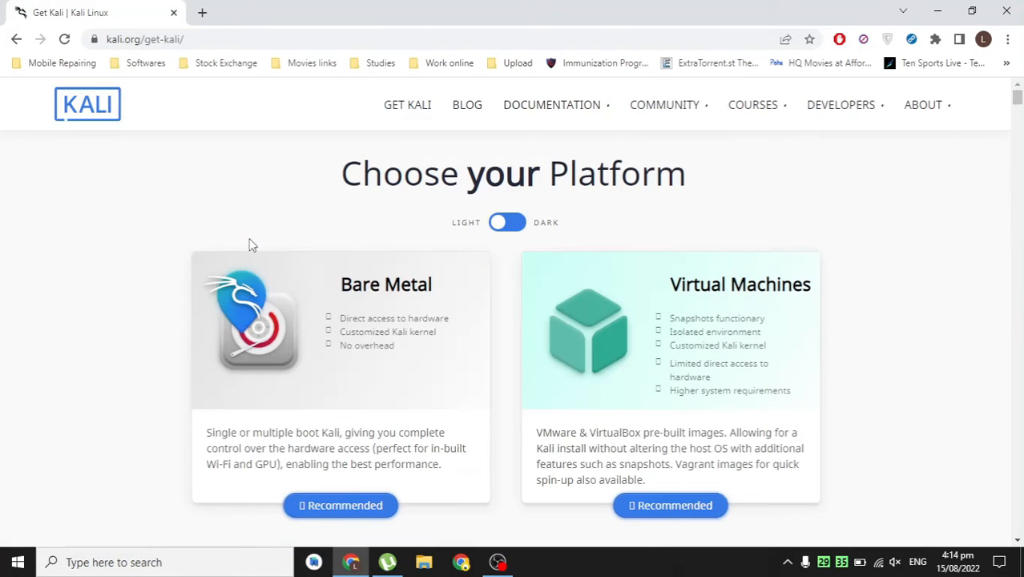
pyautogui.click(645, 504)
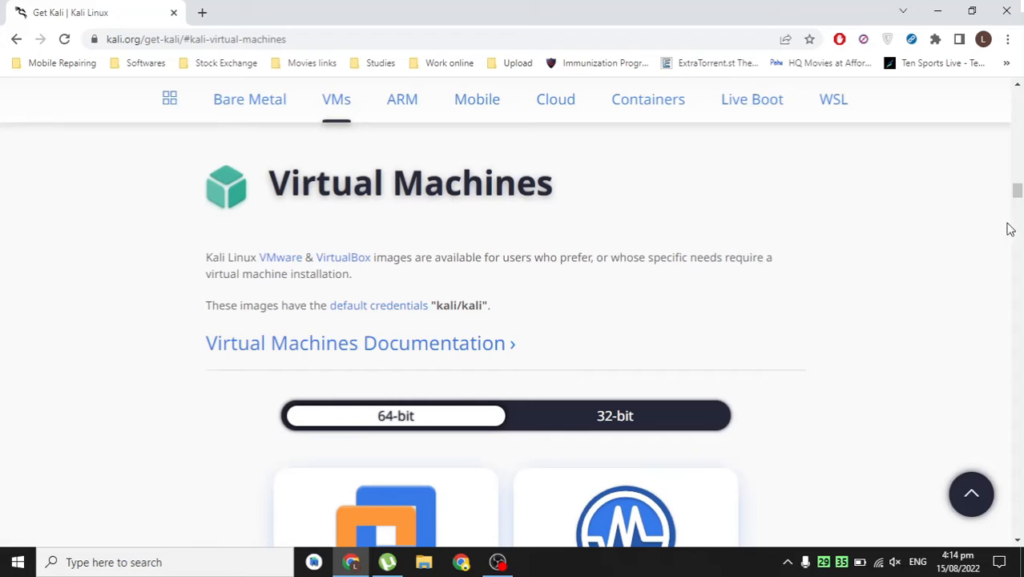
# Get the 64-bit VirtualBox image's torrent and load its trackers into the existing torrent in µTorrent.
pyautogui.scroll(-5, 942, 336)
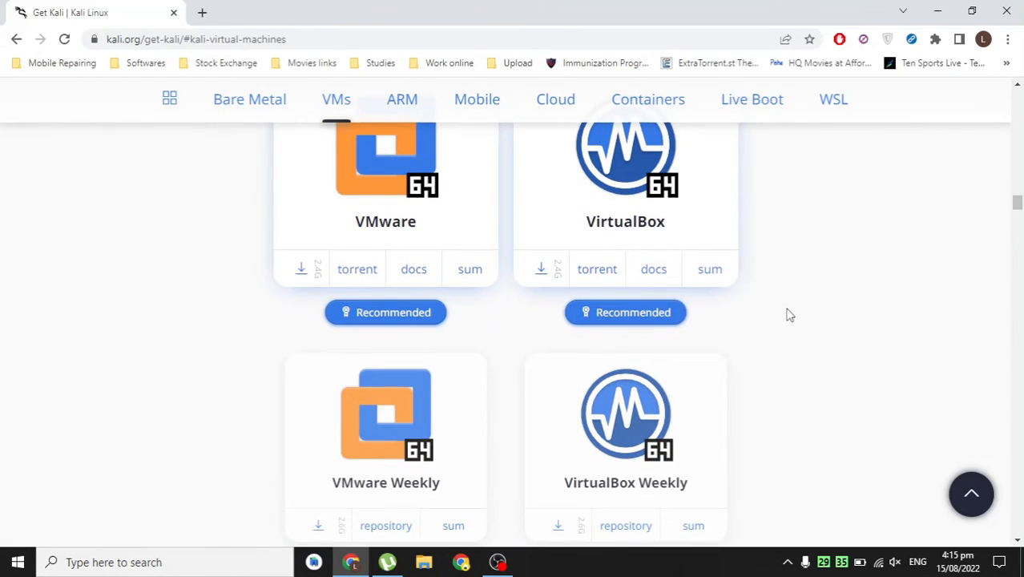
pyautogui.scroll(2, 789, 315)
pyautogui.scroll(1, 789, 315)
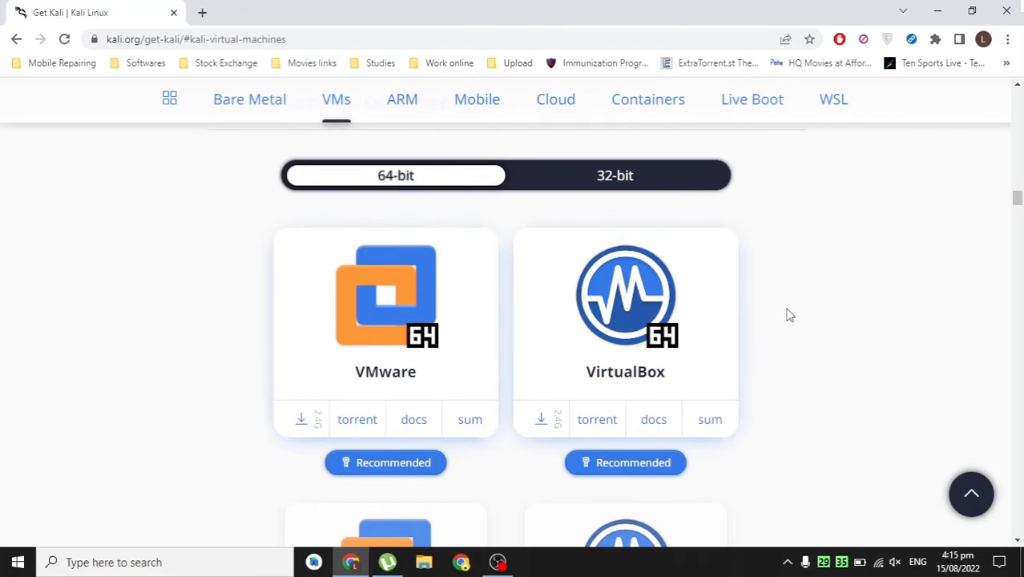
pyautogui.click(603, 424)
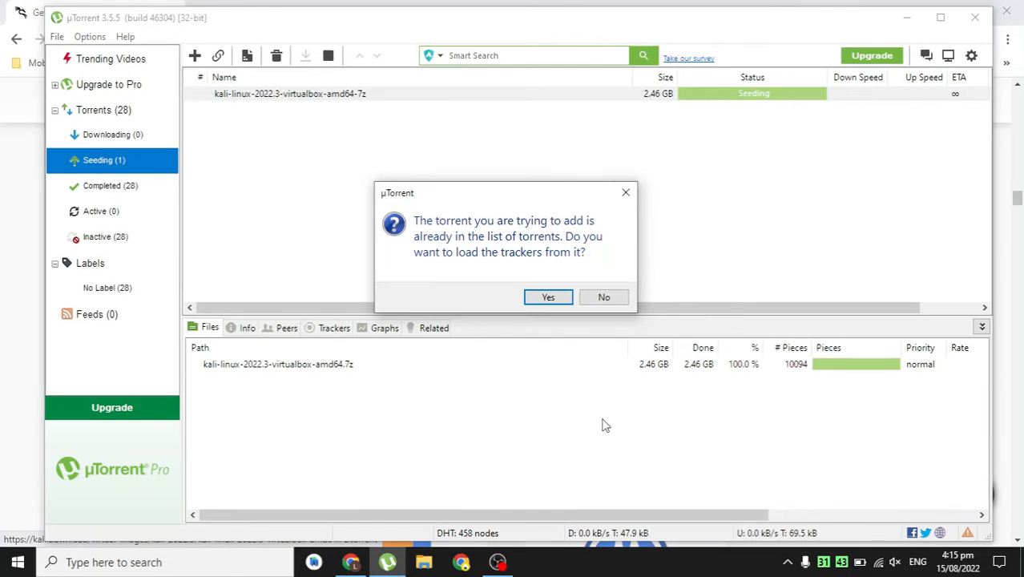
pyautogui.click(548, 298)
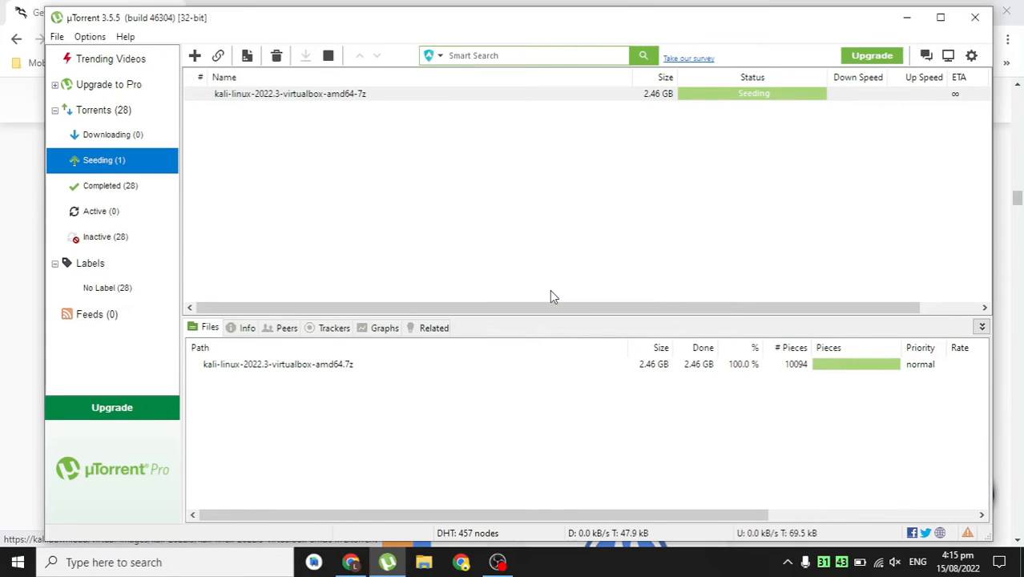
# Extract the downloaded kali-linux-2022.3-virtualbox-amd64.7z in its containing folder and open the innermost extracted folder.
pyautogui.rightClick(367, 95)
pyautogui.click(409, 144)
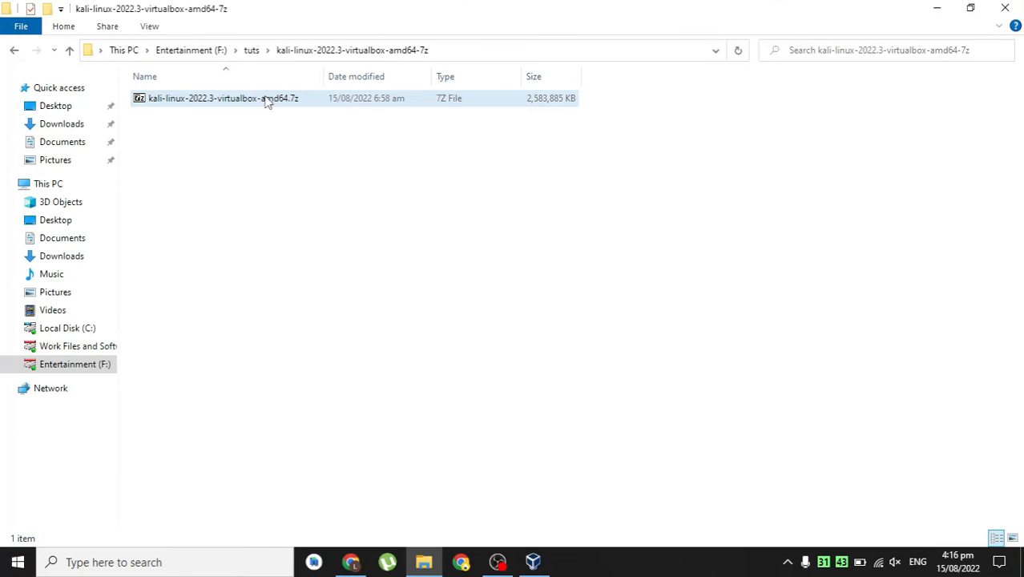
pyautogui.rightClick(265, 98)
pyautogui.moveTo(347, 143)
pyautogui.click(513, 177)
pyautogui.click(501, 375)
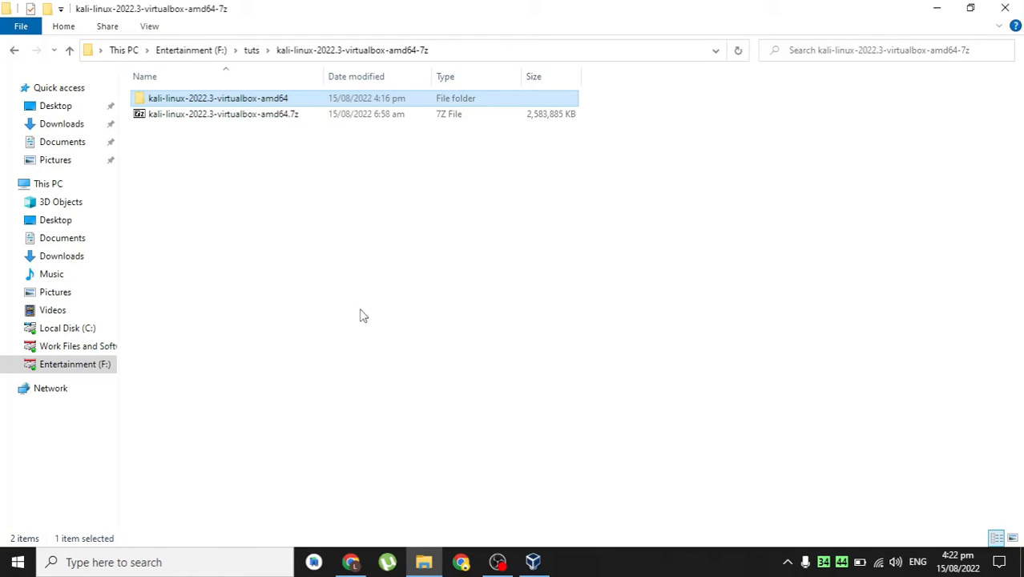
pyautogui.doubleClick(238, 101)
pyautogui.doubleClick(238, 100)
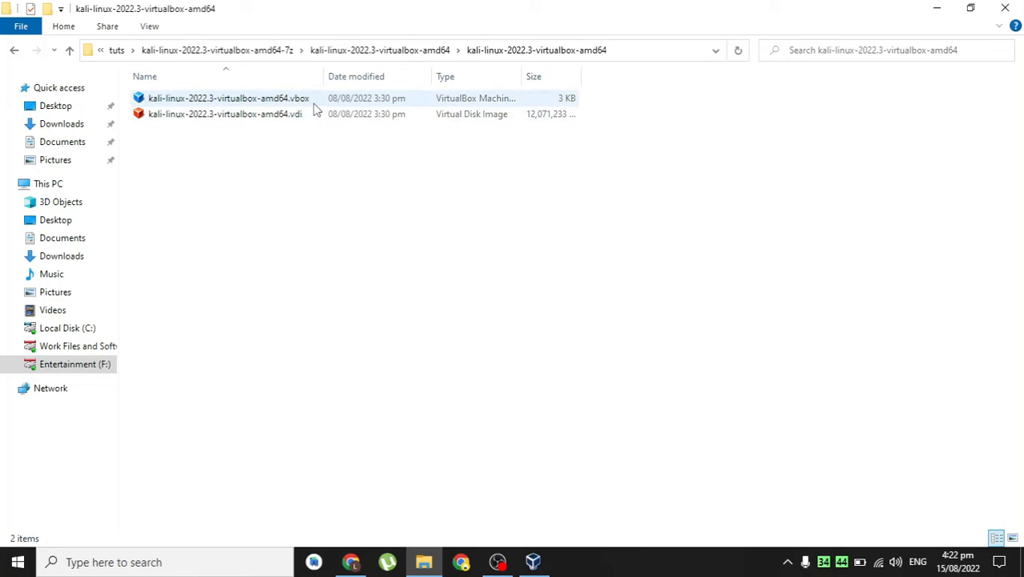
# Switch to VirtualBox Manager and start adding an existing machine, browsing to the tuts folder on Entertainment (F:).
pyautogui.click(533, 561)
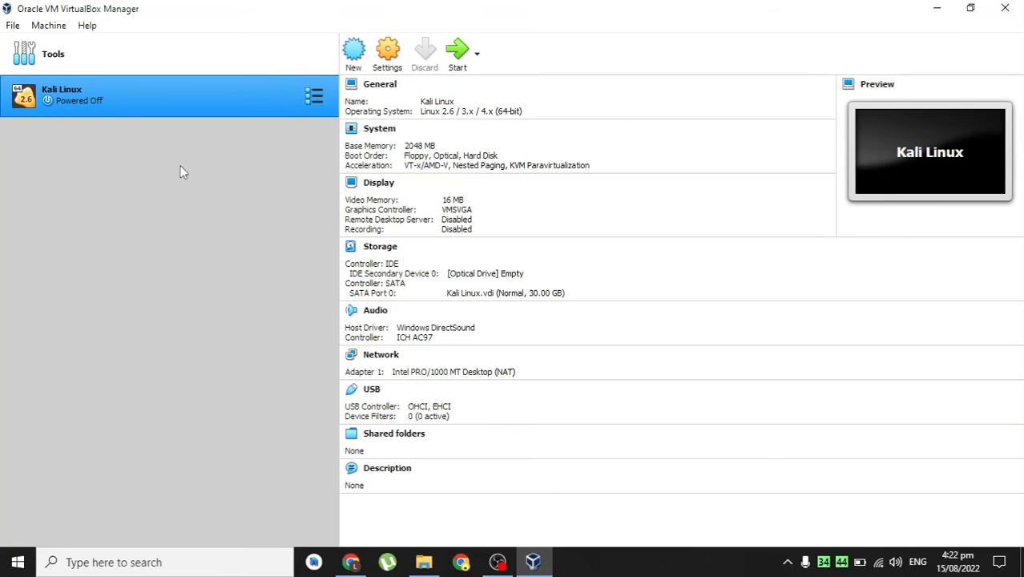
pyautogui.click(50, 26)
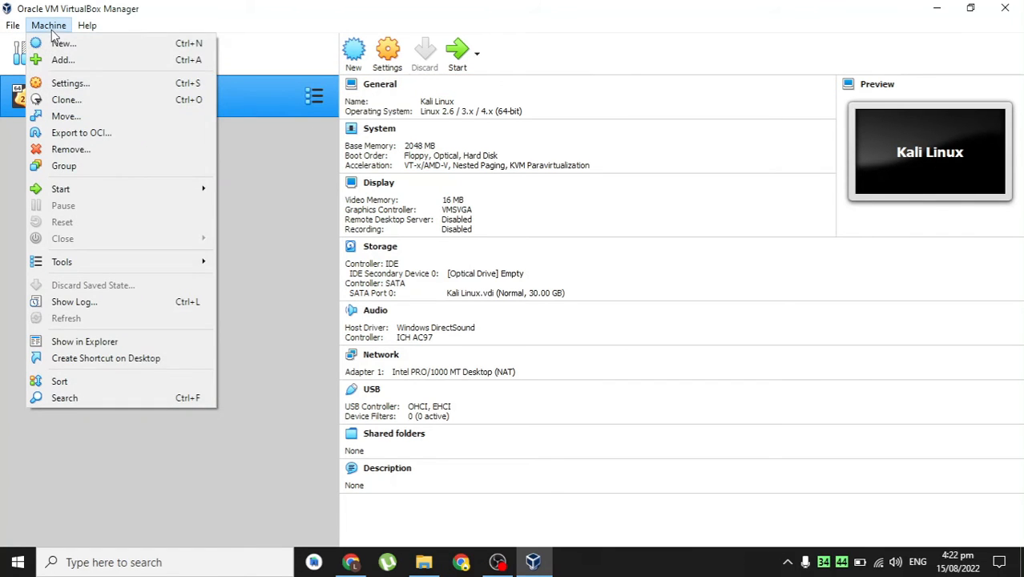
pyautogui.click(62, 60)
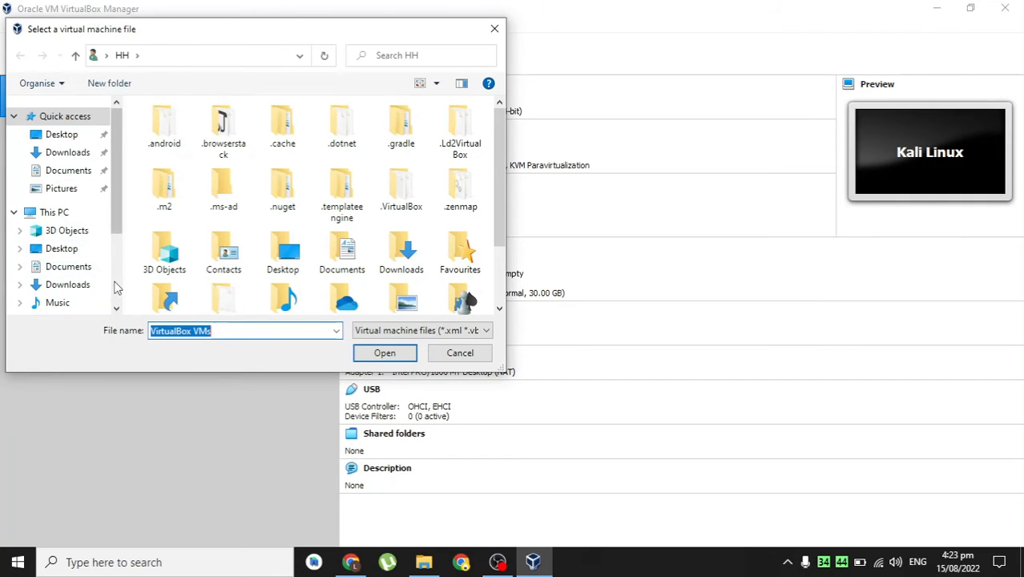
pyautogui.scroll(-3, 118, 289)
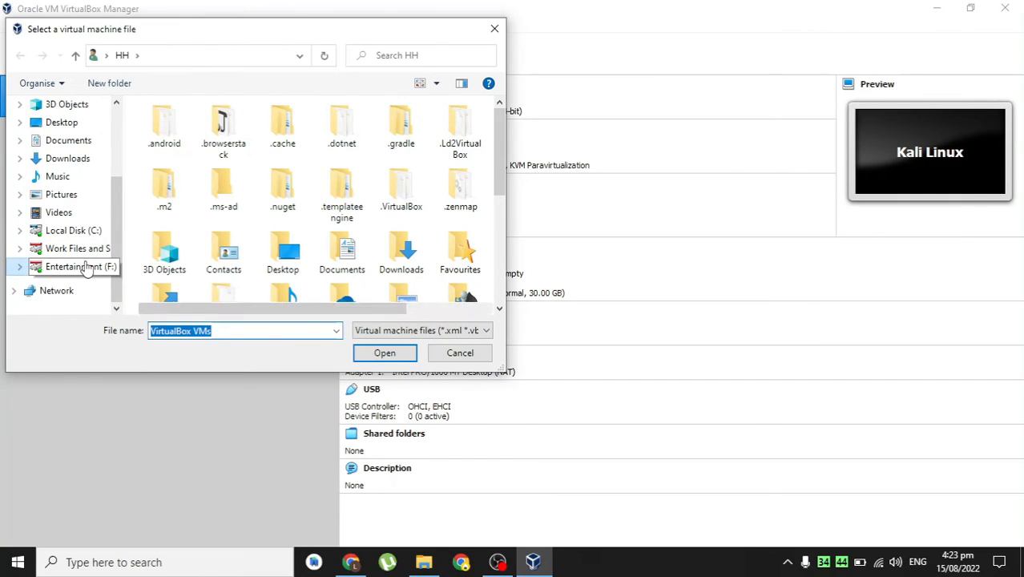
pyautogui.click(87, 268)
pyautogui.scroll(-5, 196, 244)
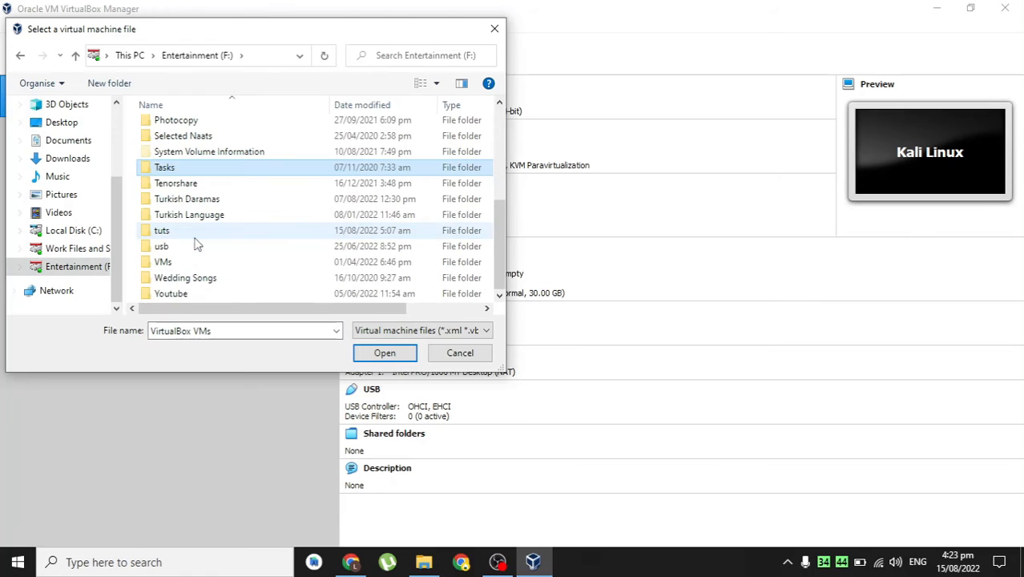
pyautogui.click(166, 233)
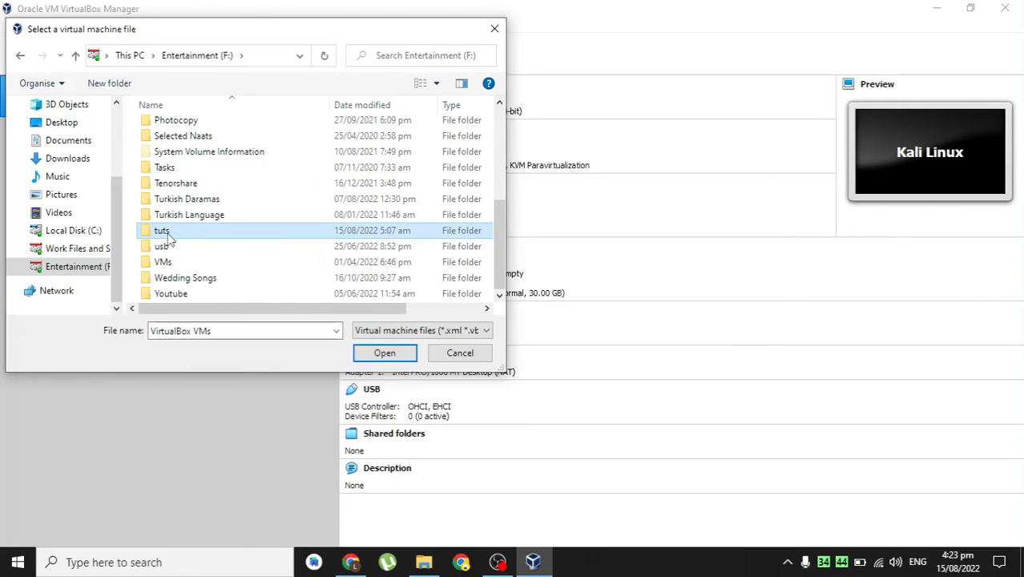
pyautogui.doubleClick(168, 233)
# Add the kali-linux-2022.3-virtualbox-amd64.vbox machine from the extracted folder inside kali-linux-2022.3-virtualbox-amd64-7z.
pyautogui.click(264, 207)
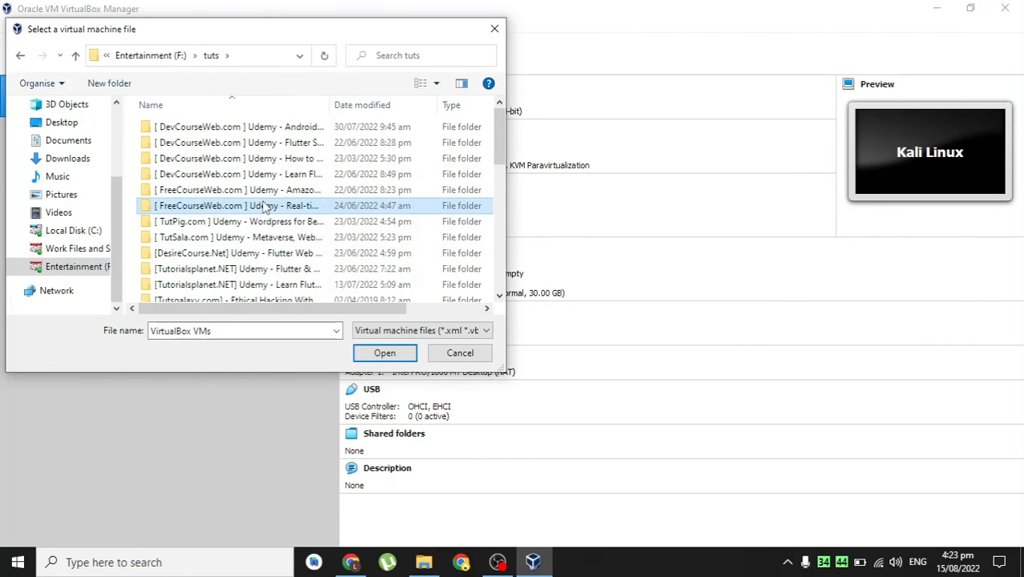
pyautogui.press('k')
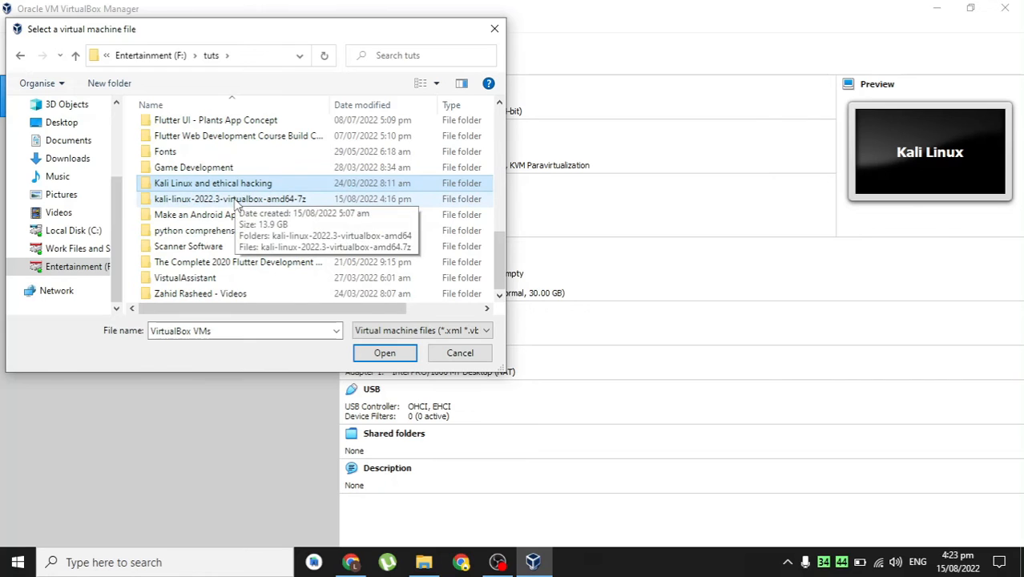
pyautogui.doubleClick(235, 203)
pyautogui.click(251, 130)
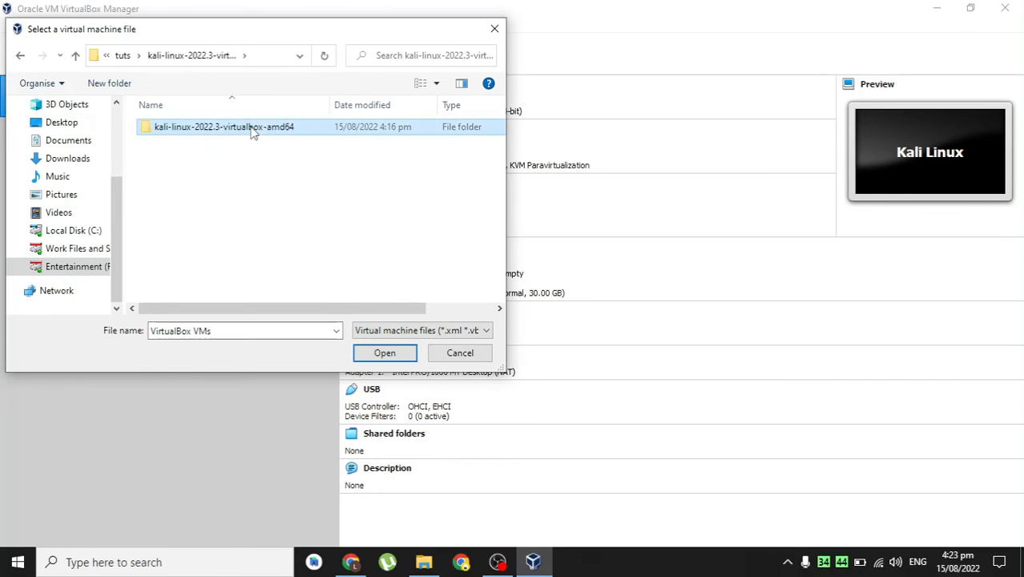
pyautogui.doubleClick(251, 130)
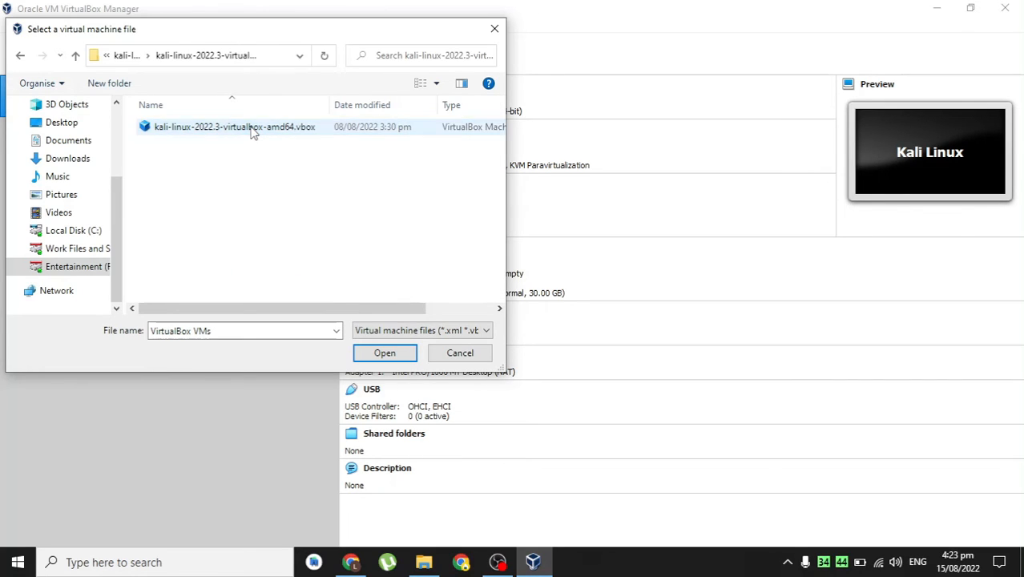
pyautogui.click(304, 135)
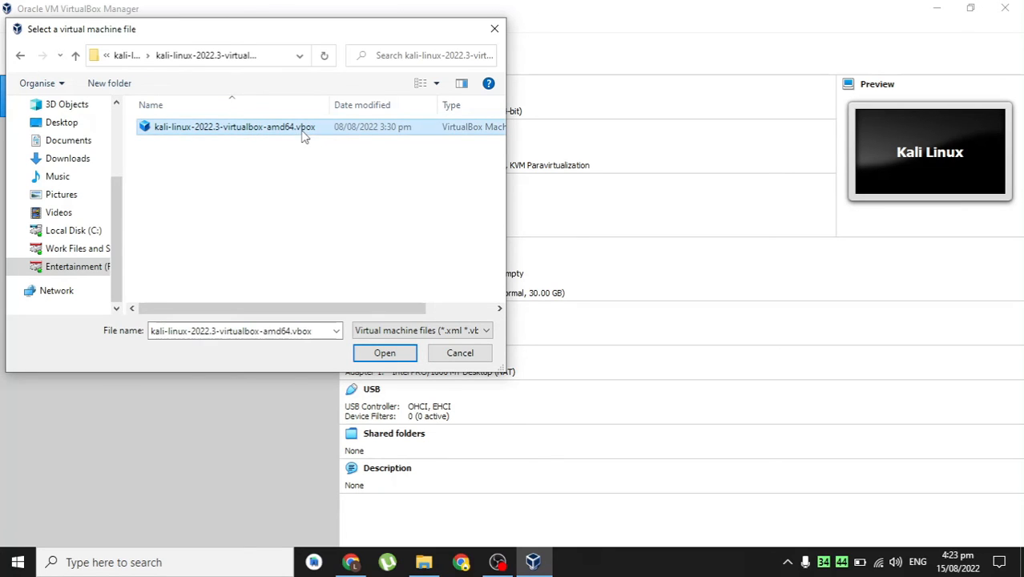
pyautogui.click(384, 353)
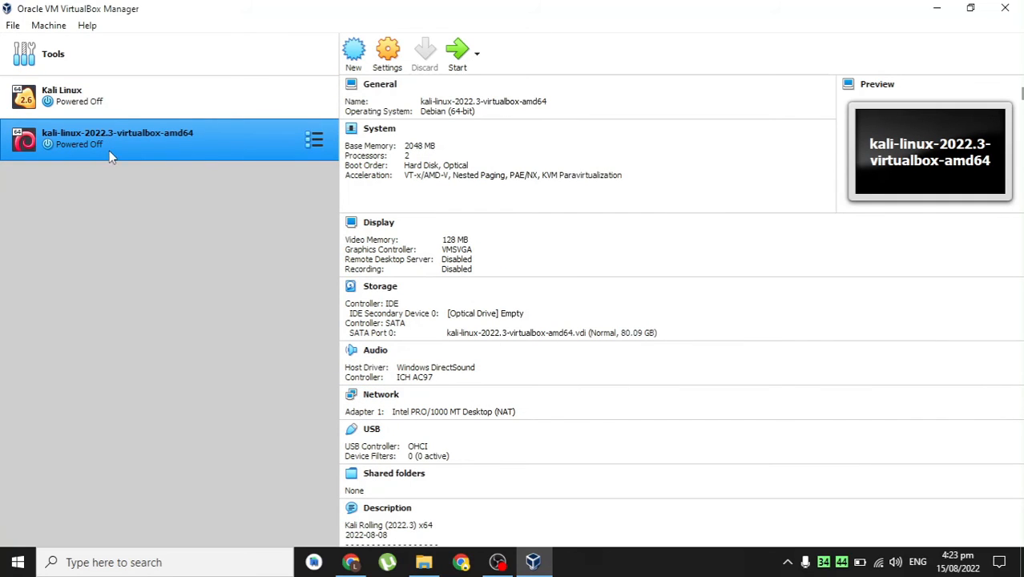
# Start the kali-linux-2022.3-virtualbox-amd64 machine in a maximized window and boot Kali GNU/Linux, dismissing the notices.
pyautogui.click(458, 53)
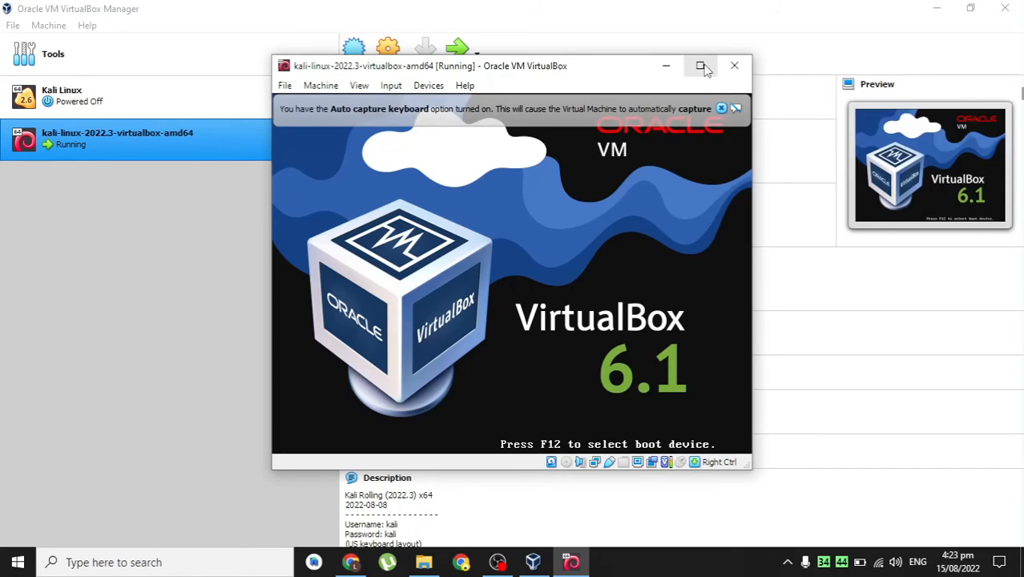
pyautogui.click(701, 67)
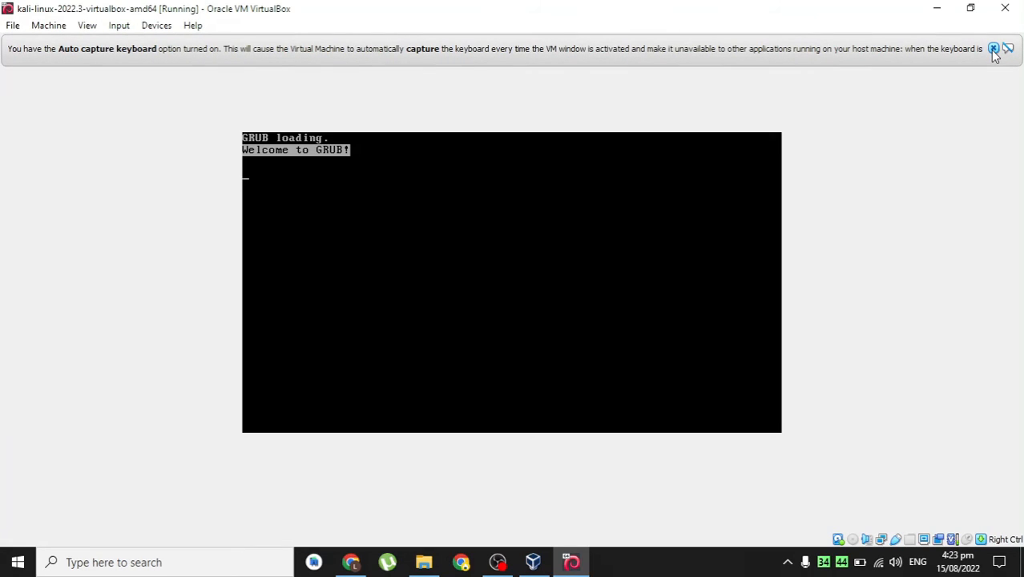
pyautogui.click(993, 49)
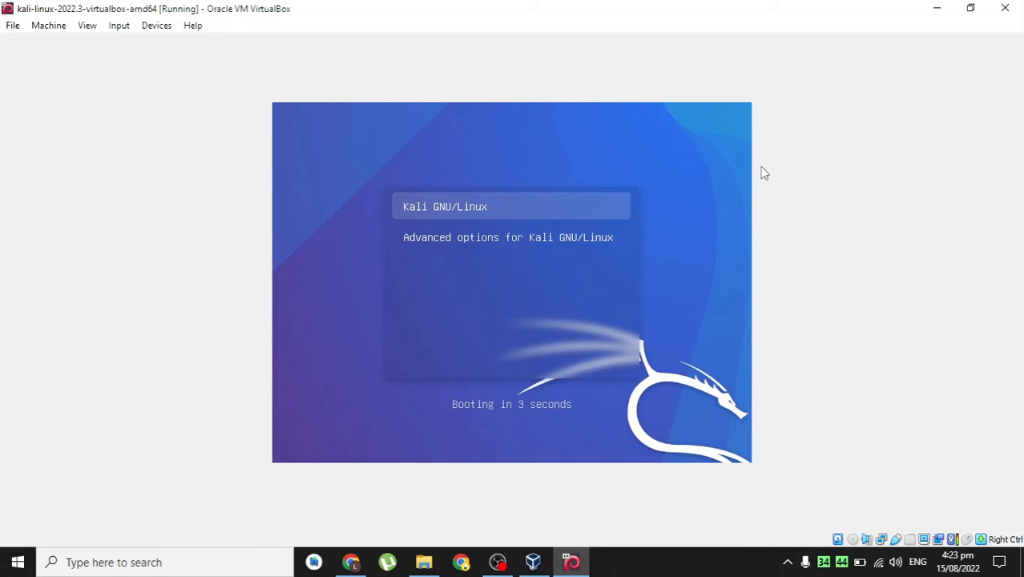
pyautogui.press('Return')
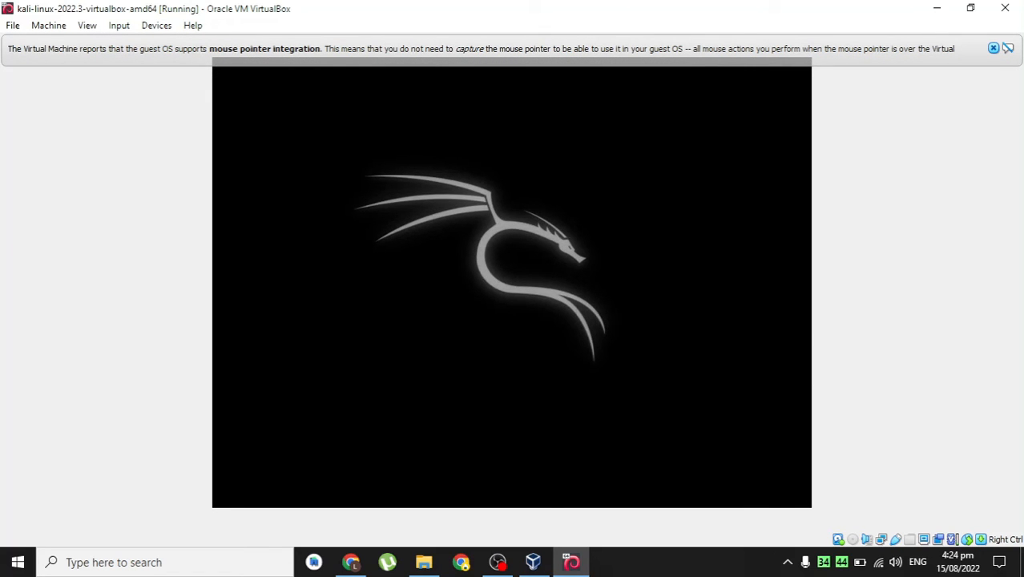
pyautogui.click(994, 49)
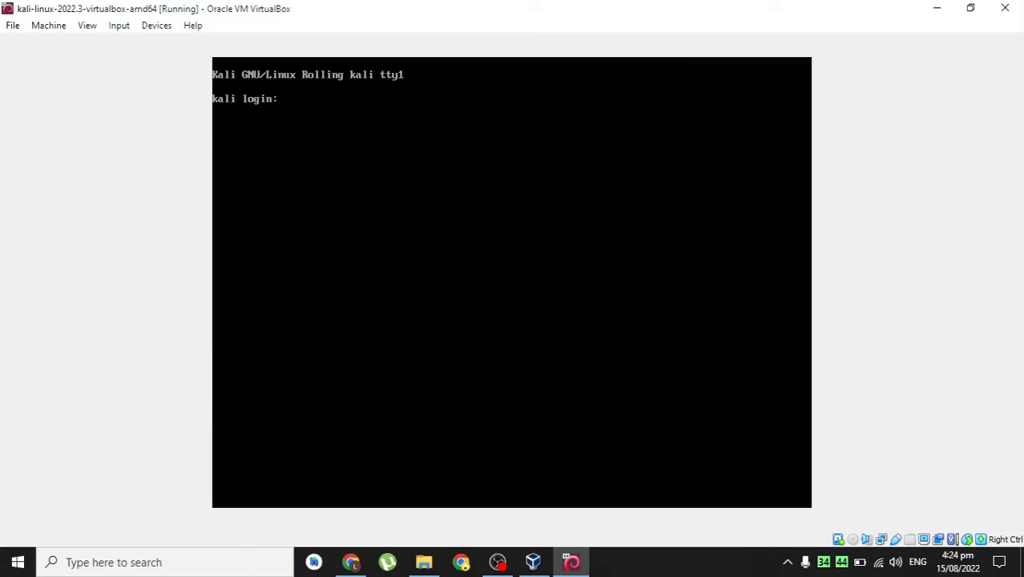
# Look up the default login credentials in the machine's description in VirtualBox Manager and return to the running machine.
pyautogui.write('k')
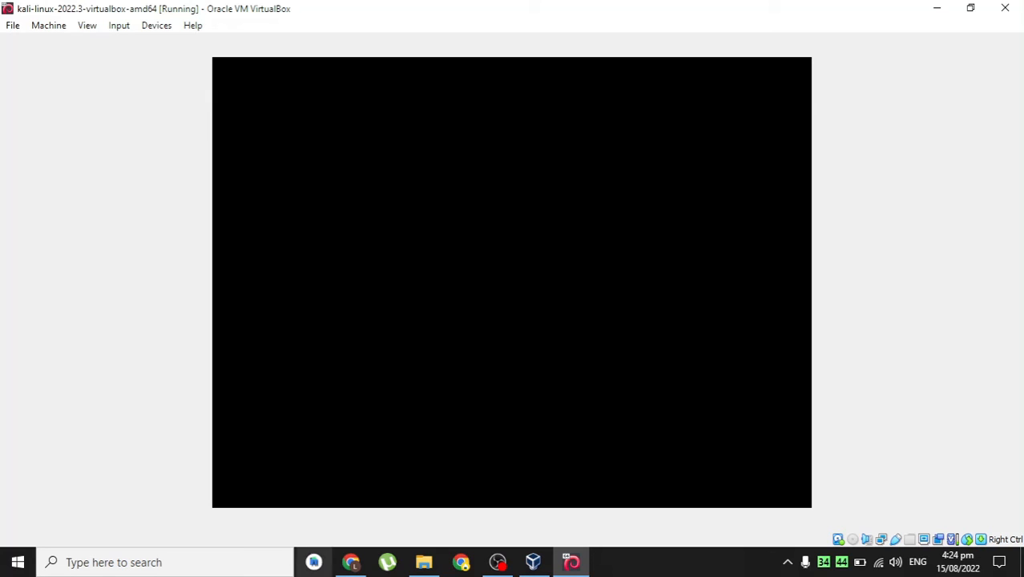
pyautogui.click(534, 562)
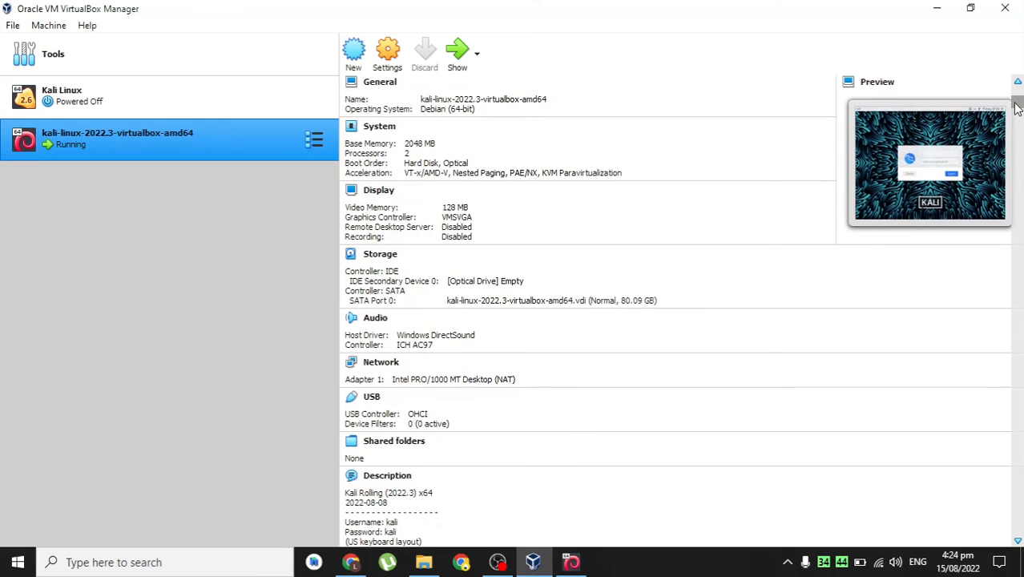
pyautogui.moveTo(1015, 97); pyautogui.dragTo(1017, 525)
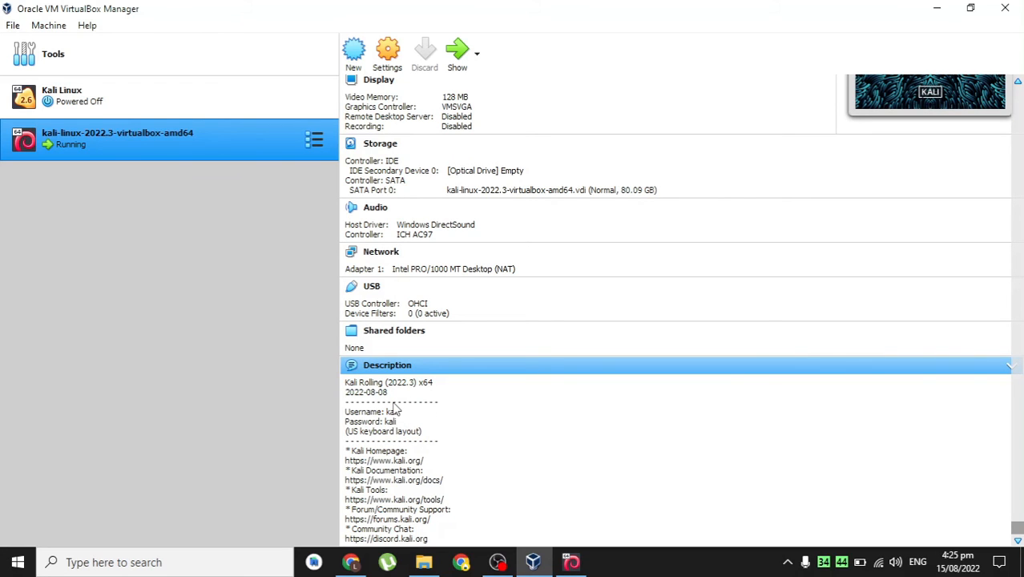
pyautogui.click(574, 563)
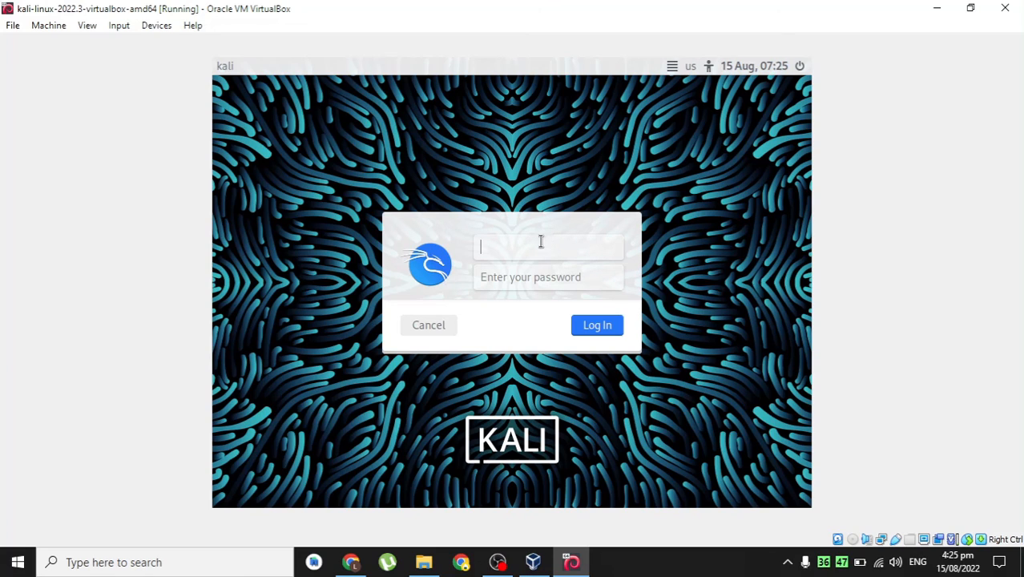
# Log in to Kali Linux with the username kali and the account password.
pyautogui.write('kali')
pyautogui.press('Tab')
pyautogui.write('kali')
pyautogui.click(596, 327)
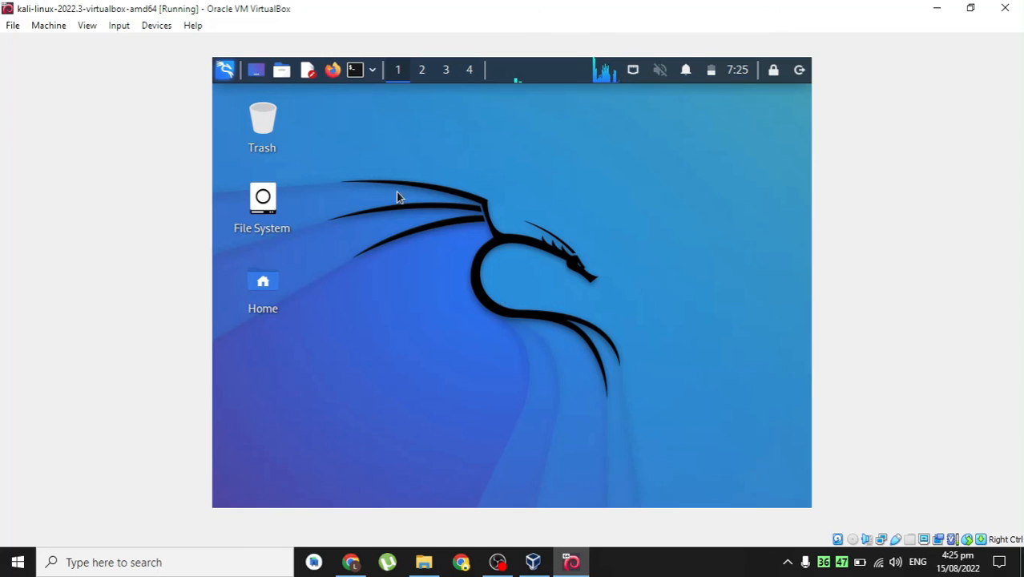
# Examine the tool categories in Kali's applications list, including Password Attacks, Forensics, Post Exploitation, Sniffing & Spoofing and Exploitation Tools.
pyautogui.click(225, 71)
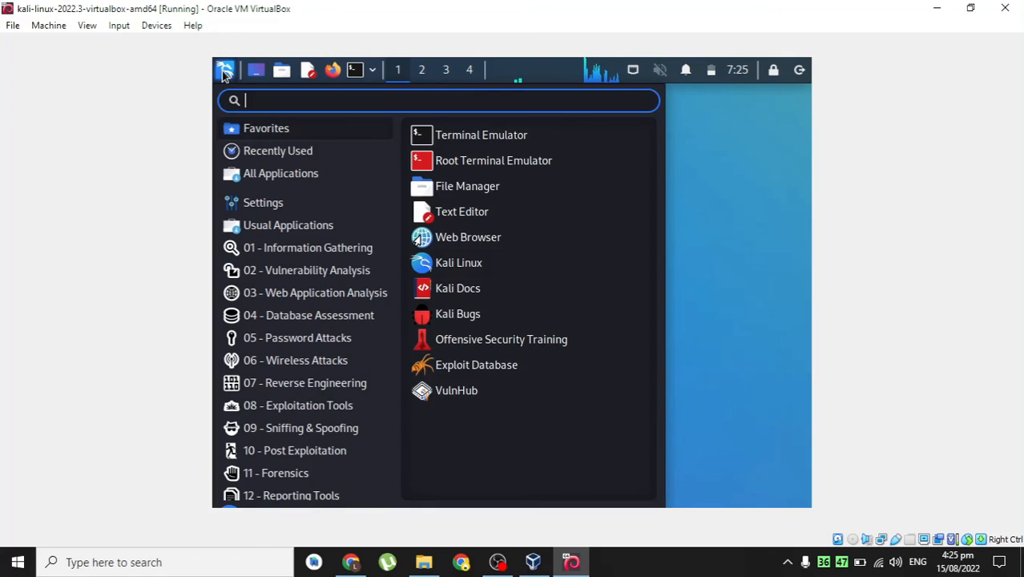
pyautogui.click(244, 338)
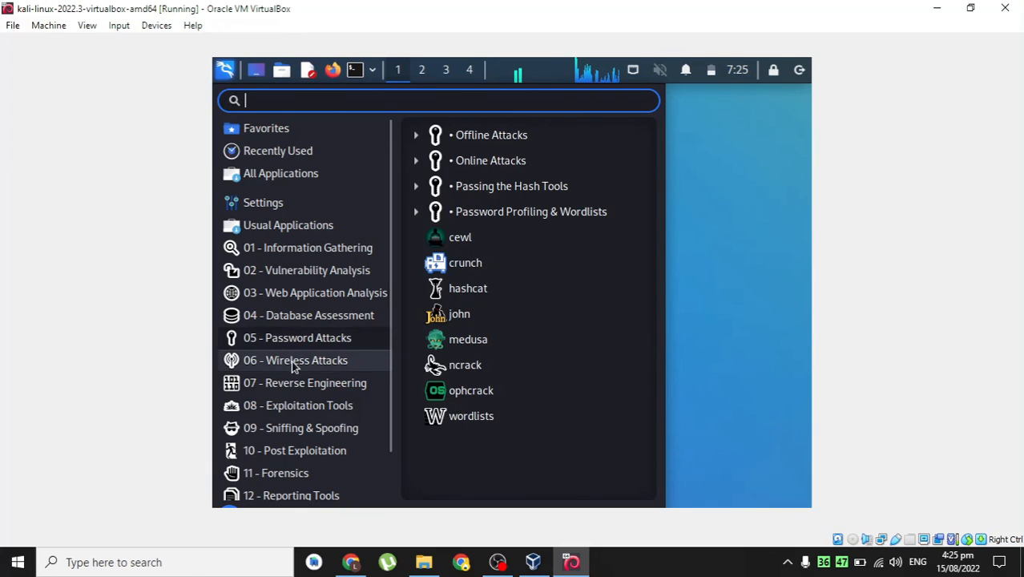
pyautogui.click(306, 386)
pyautogui.click(302, 473)
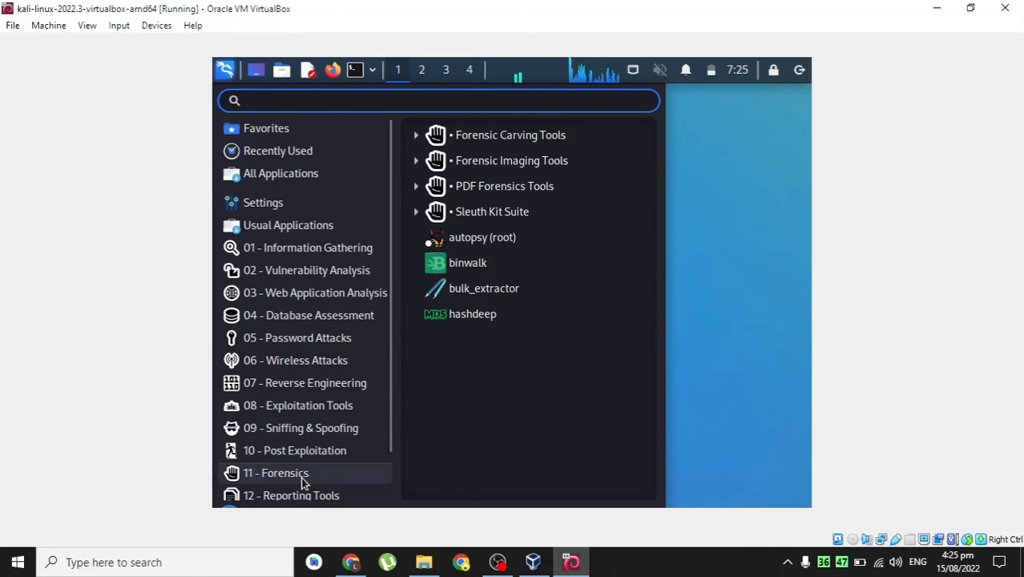
pyautogui.click(316, 455)
pyautogui.click(336, 427)
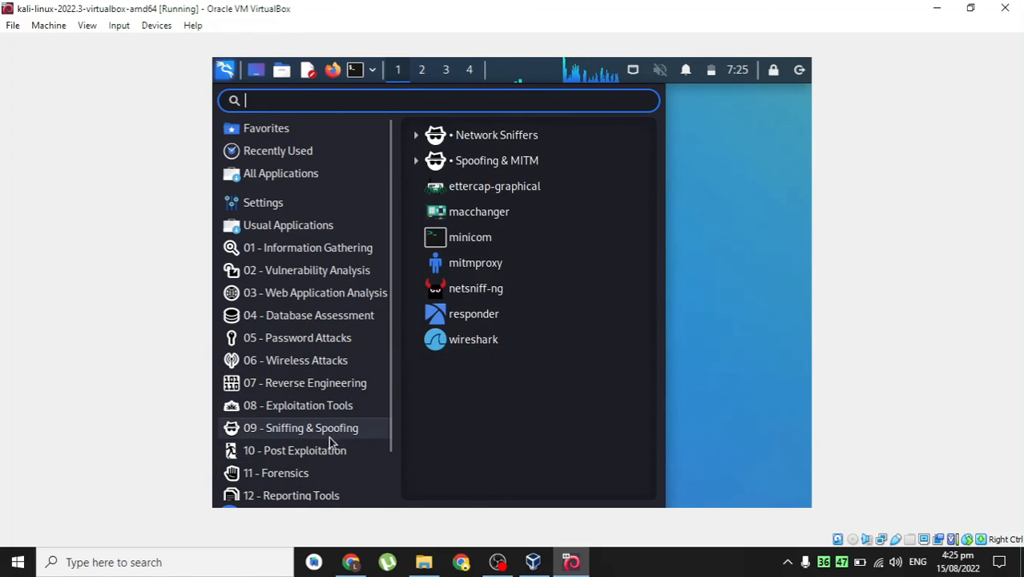
pyautogui.click(330, 451)
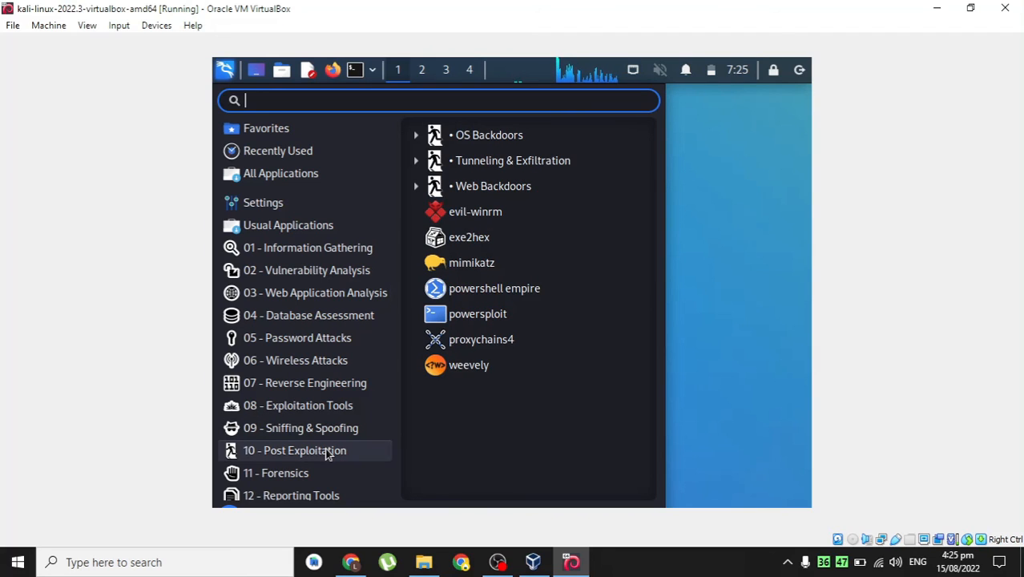
pyautogui.click(320, 430)
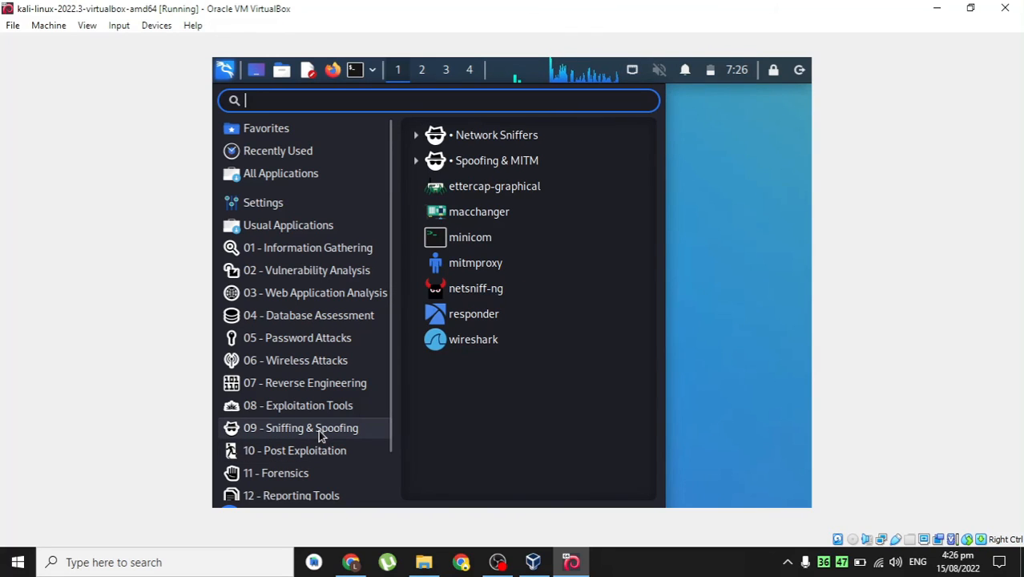
pyautogui.click(318, 405)
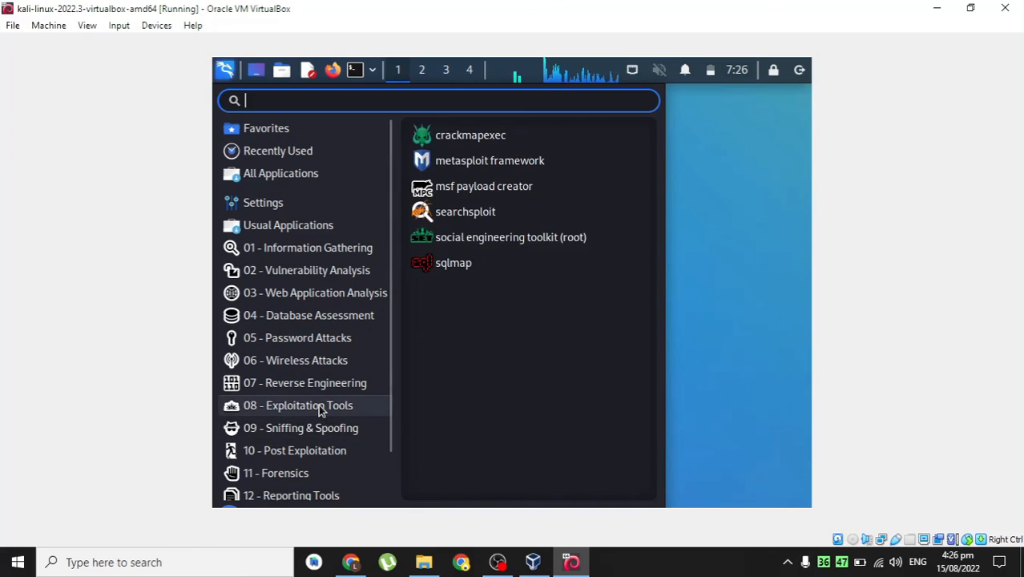